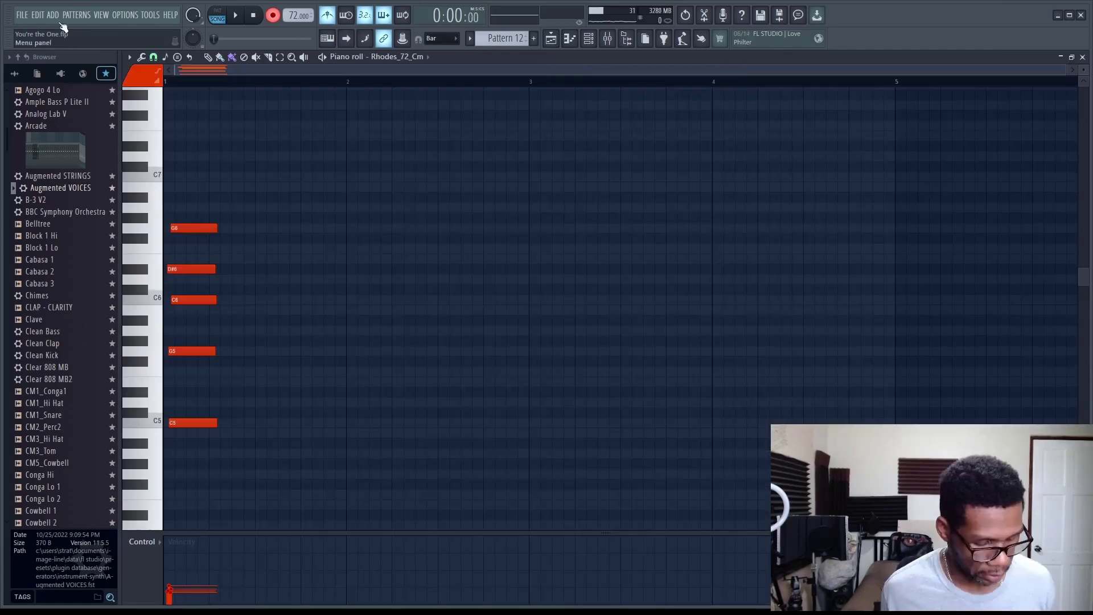
# Record the Rhodes_72_Cm chord progression across eight bars in Pattern 12
pyautogui.press('space')
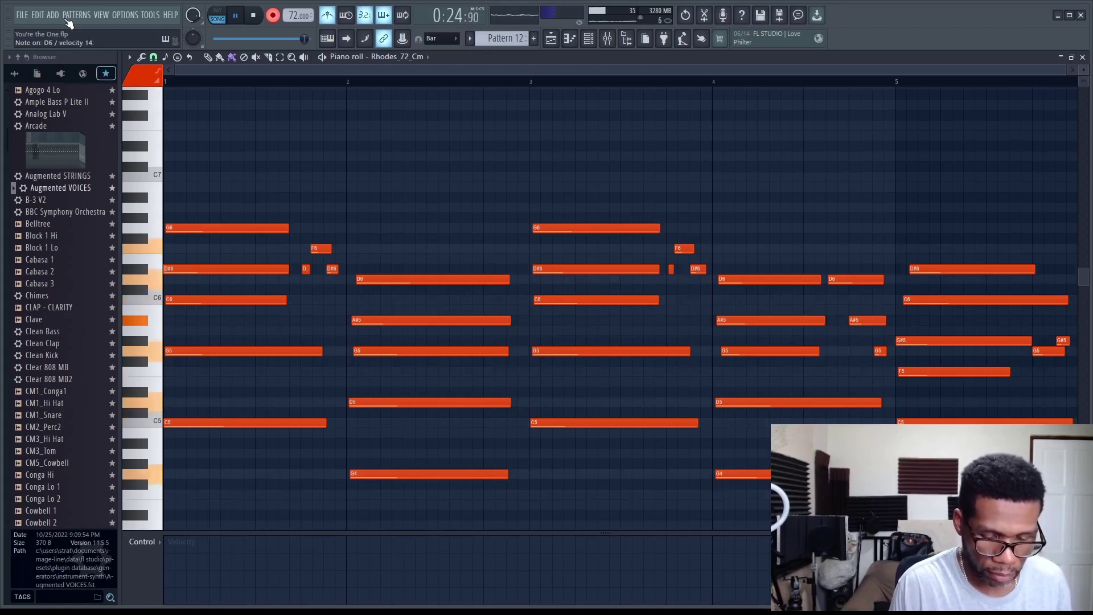
pyautogui.press('space')
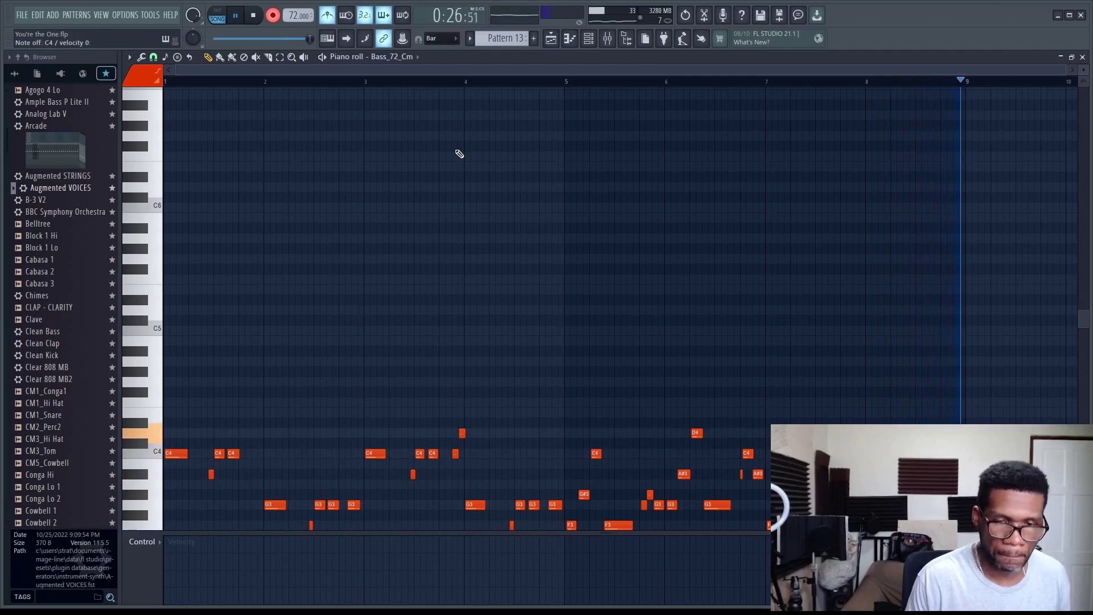
# Record the Bass_72_Cm line in Pattern 13 and the Strings1_72_Cm chords in Pattern 14
pyautogui.press('space')
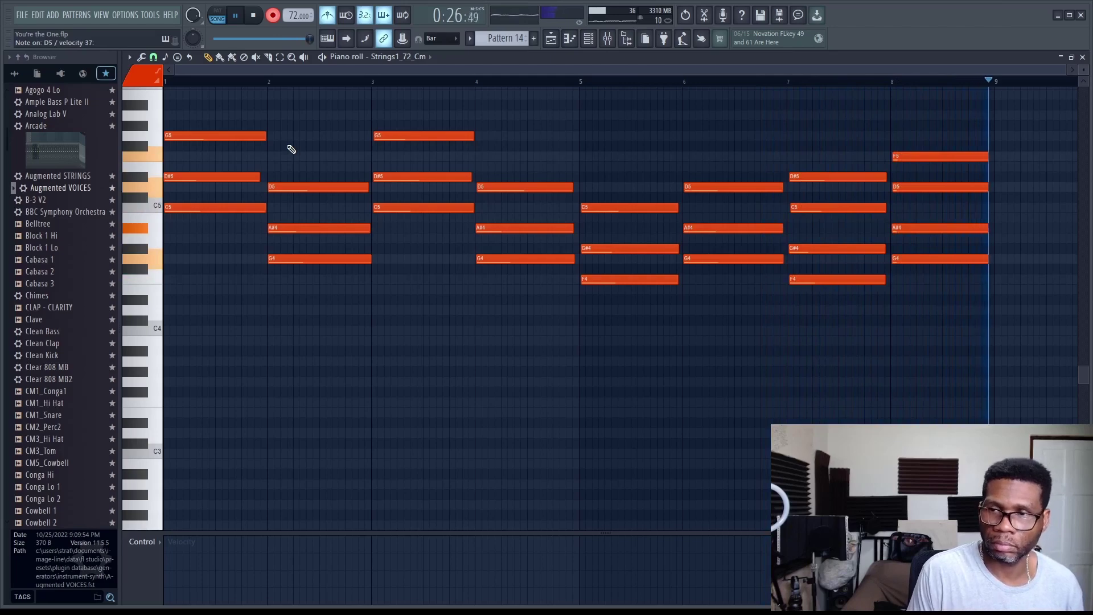
pyautogui.press('space')
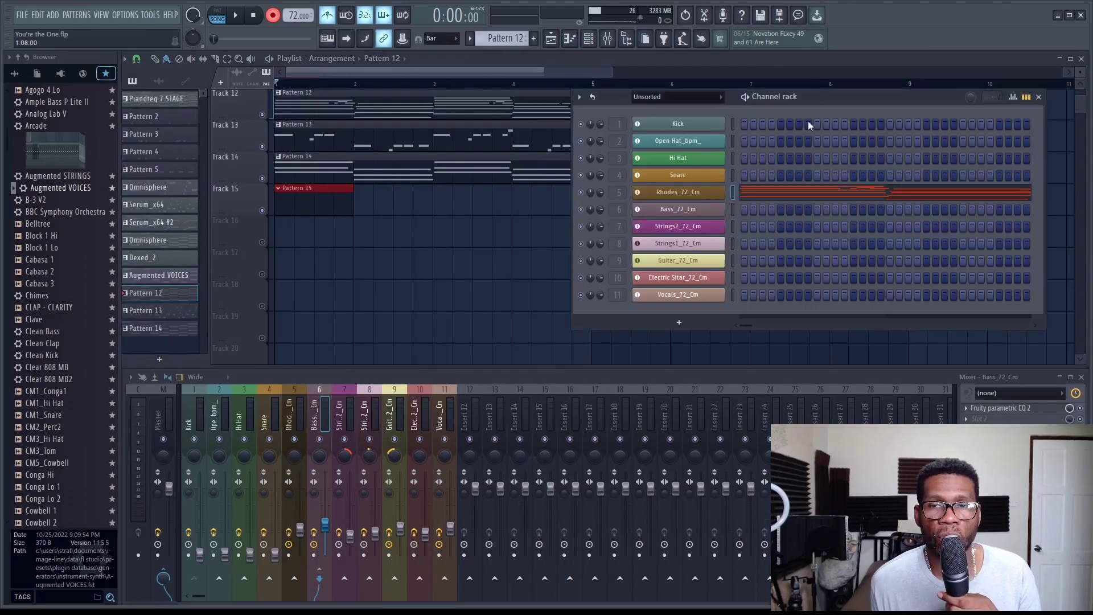
# Inspect the instrument plugins loaded on the Rhodes_72_Cm and Bass_72_Cm channels, closing each one
pyautogui.click(691, 196)
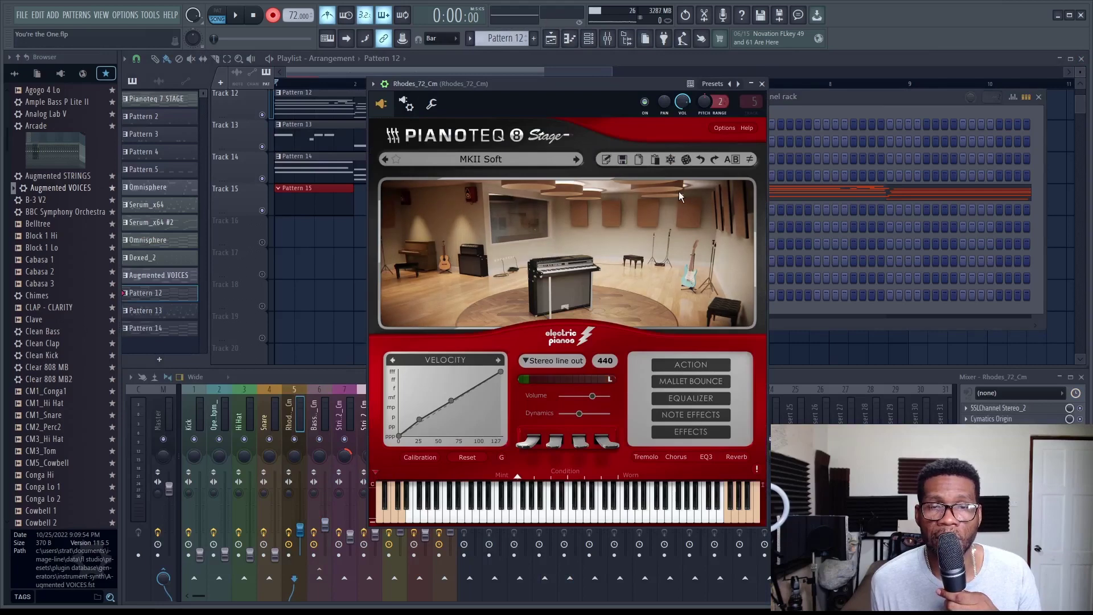
pyautogui.press('Escape')
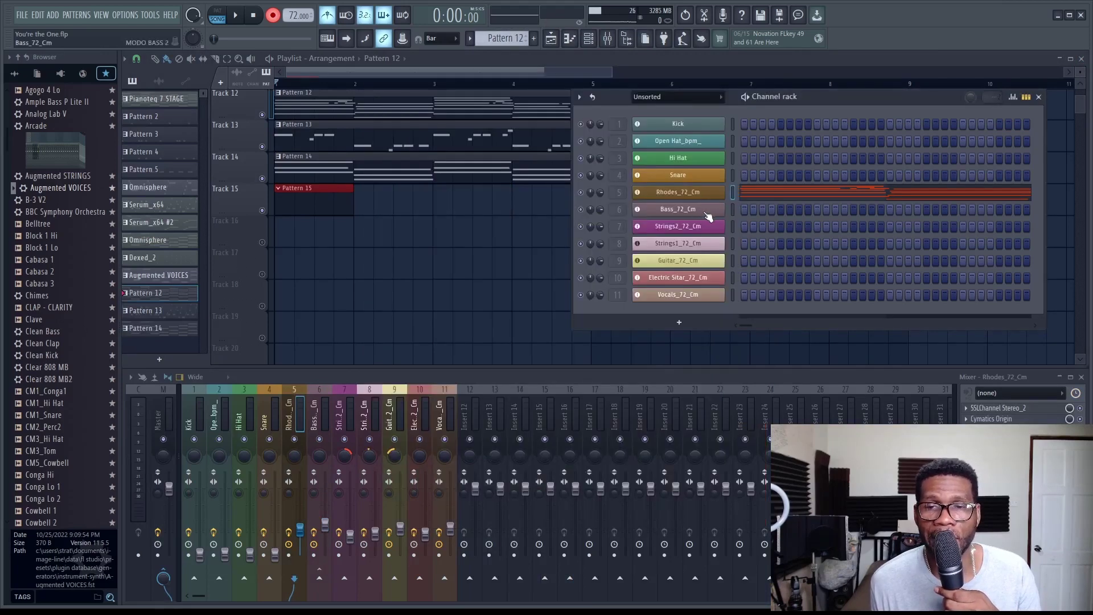
pyautogui.click(702, 211)
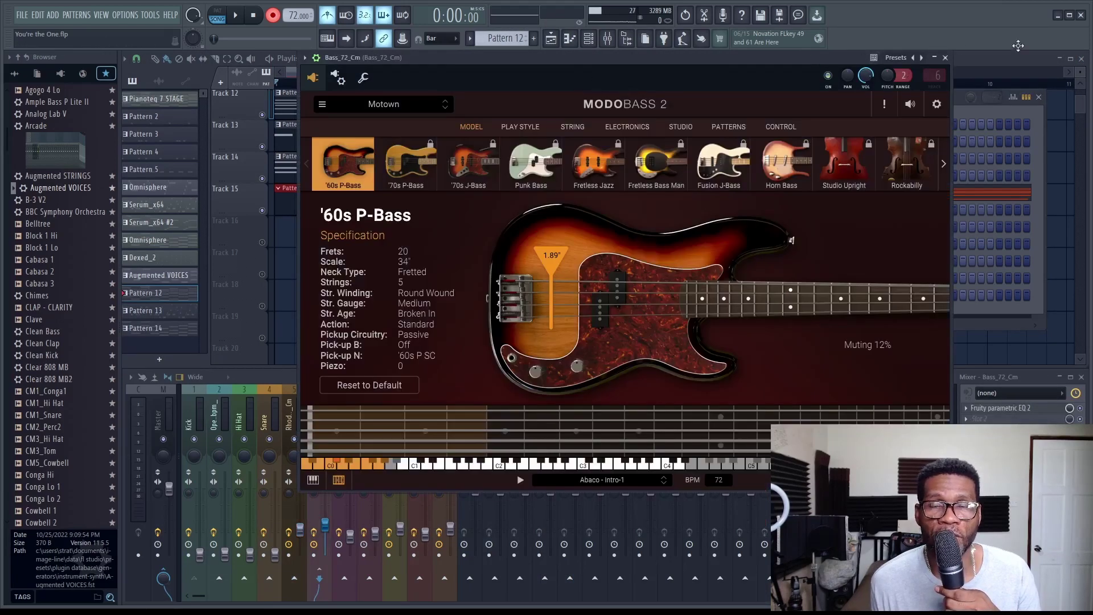
pyautogui.press('Escape')
# In Guitar_72_Cm's Pattern 15, place D#5-G5-C6 chords on beats 2 and 4 of bar 1 and A#4-D5-G5 on beat 2 of bar 2
pyautogui.click(689, 267)
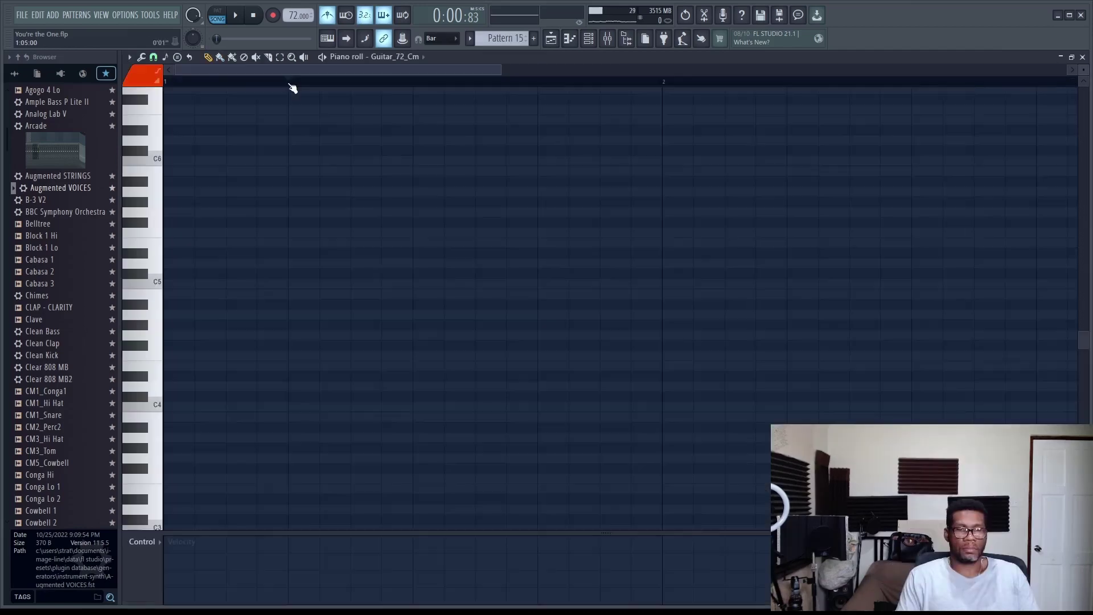
pyautogui.hotkey('ctrl', 'v')
pyautogui.moveTo(294, 253); pyautogui.dragTo(796, 265)
pyautogui.moveTo(377, 70); pyautogui.dragTo(418, 70)
pyautogui.moveTo(662, 251); pyautogui.dragTo(662, 307)
pyautogui.keyDown('ctrl'); pyautogui.click(672, 285); pyautogui.keyUp('ctrl')
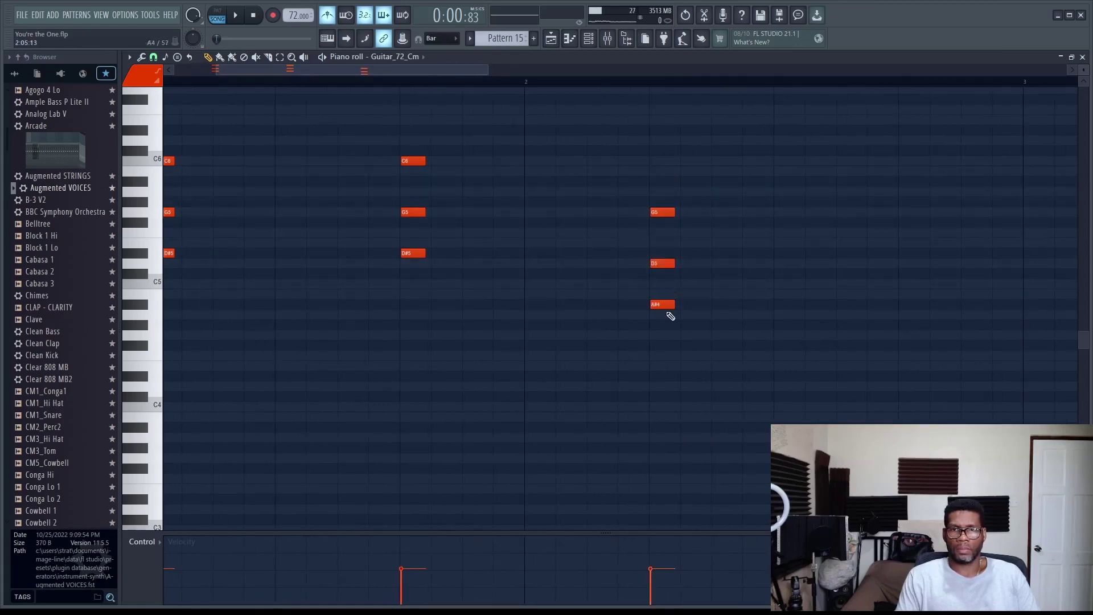
# Copy the A#4-D5-G5 guitar chord to beat 4 of bar 2, and duplicate bars 1-2 into bars 3-4
pyautogui.moveTo(717, 348); pyautogui.dragTo(652, 157)
pyautogui.moveTo(664, 304); pyautogui.dragTo(912, 290)
pyautogui.scroll(-2, 732, 266)
pyautogui.hotkey('ctrl', 'a')
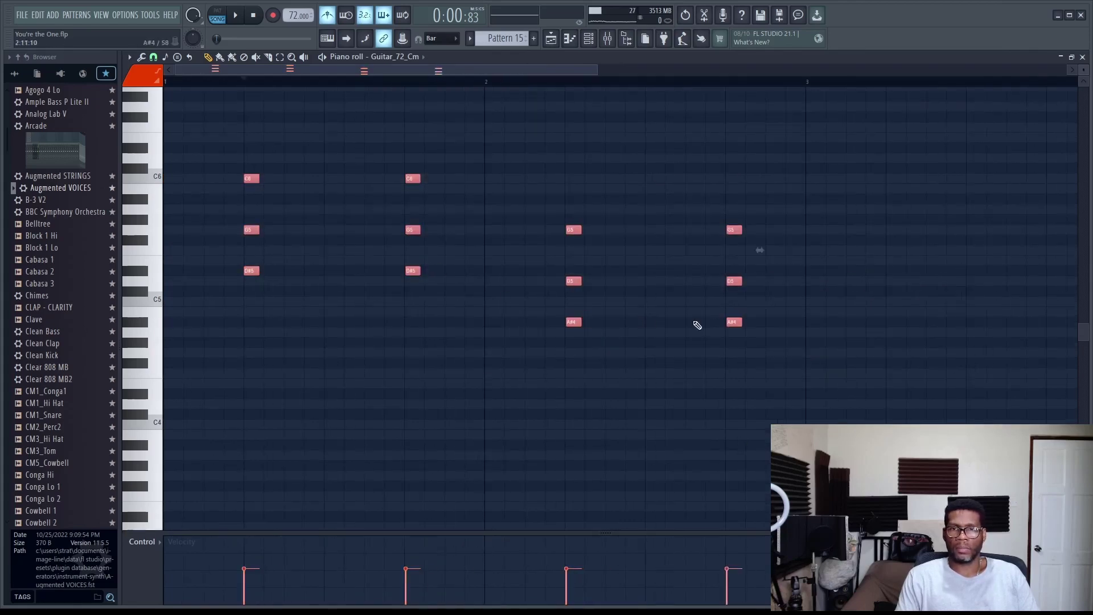
pyautogui.moveTo(251, 273); pyautogui.dragTo(892, 241)
pyautogui.scroll(-3, 912, 215)
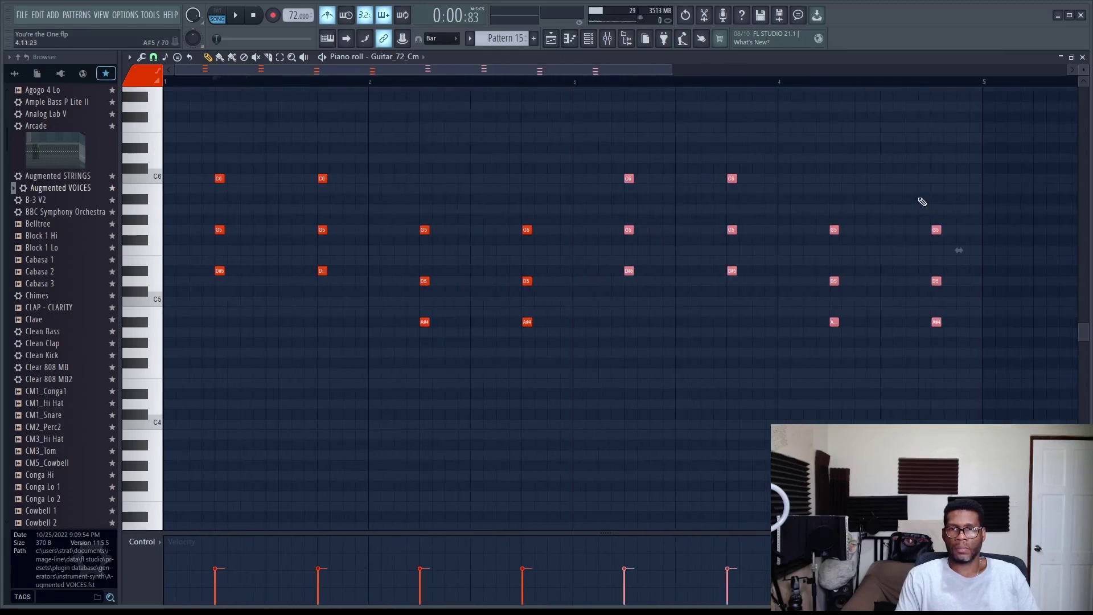
# Copy the two bar 4 guitar chords to beats 2 and 4 of bar 5, transposed to G#4, C5 and F5
pyautogui.moveTo(582, 73); pyautogui.dragTo(755, 74)
pyautogui.scroll(3, 663, 196)
pyautogui.moveTo(664, 337); pyautogui.dragTo(354, 205)
pyautogui.moveTo(425, 326); pyautogui.dragTo(724, 310)
pyautogui.scroll(2, 725, 296)
pyautogui.click(730, 327)
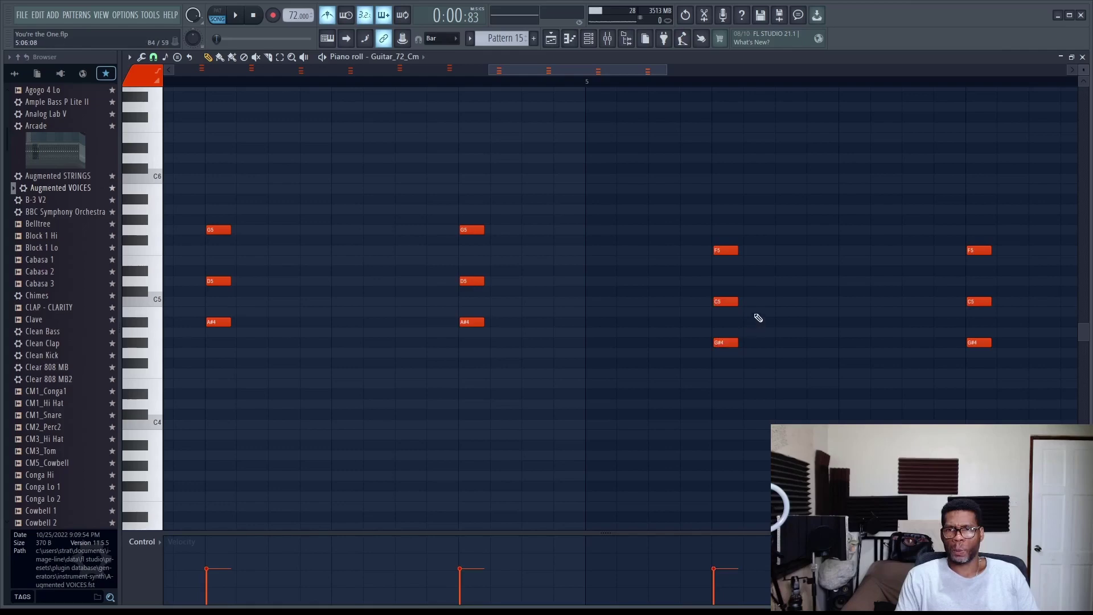
# Copy the two A#4-D5-G5 guitar chords from bar 4 to beats 2 and 4 of bar 6
pyautogui.scroll(-4, 755, 310)
pyautogui.moveTo(738, 319); pyautogui.dragTo(570, 181)
pyautogui.scroll(2, 607, 310)
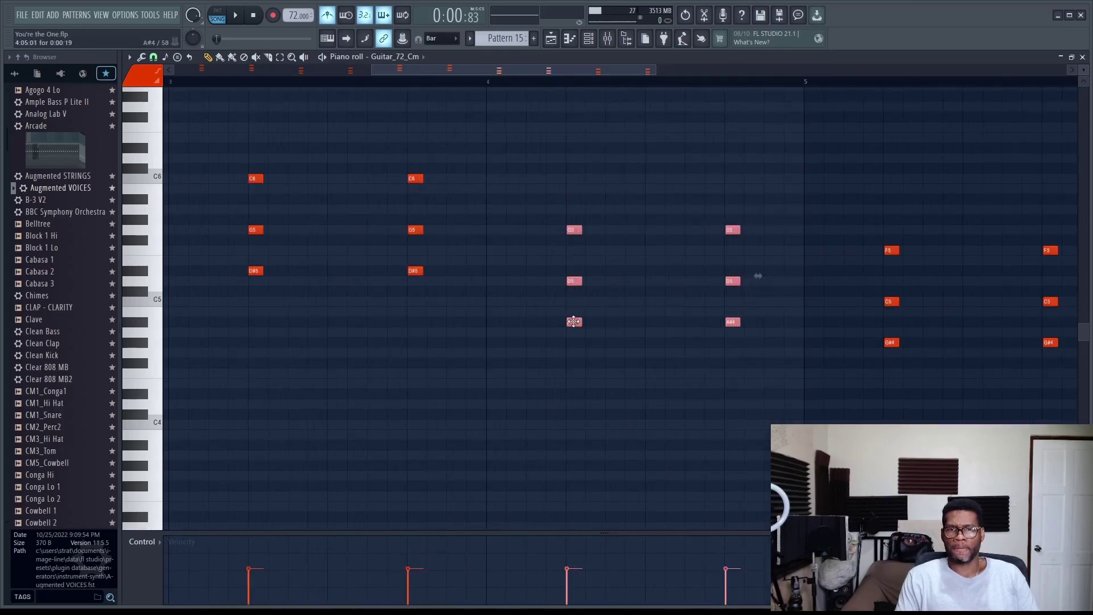
pyautogui.moveTo(573, 323); pyautogui.dragTo(896, 315)
pyautogui.scroll(-3, 896, 315)
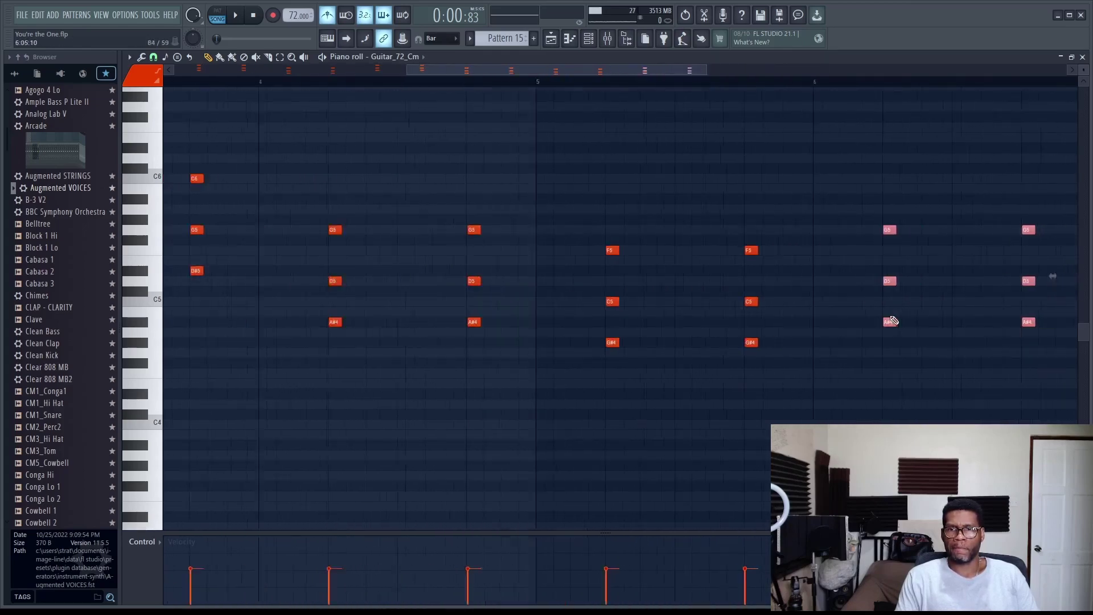
# Copy the two G#4-C5-F5 guitar chords from bar 5 to beats 2 and 4 of bar 7
pyautogui.moveTo(677, 71); pyautogui.dragTo(807, 74)
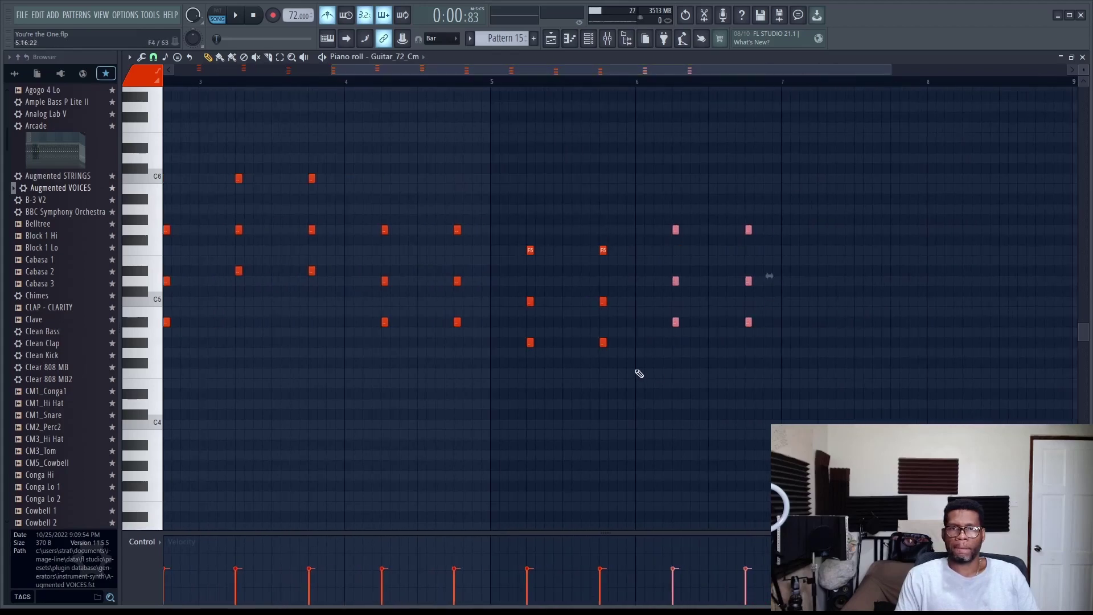
pyautogui.moveTo(638, 375); pyautogui.dragTo(521, 228)
pyautogui.scroll(3, 537, 351)
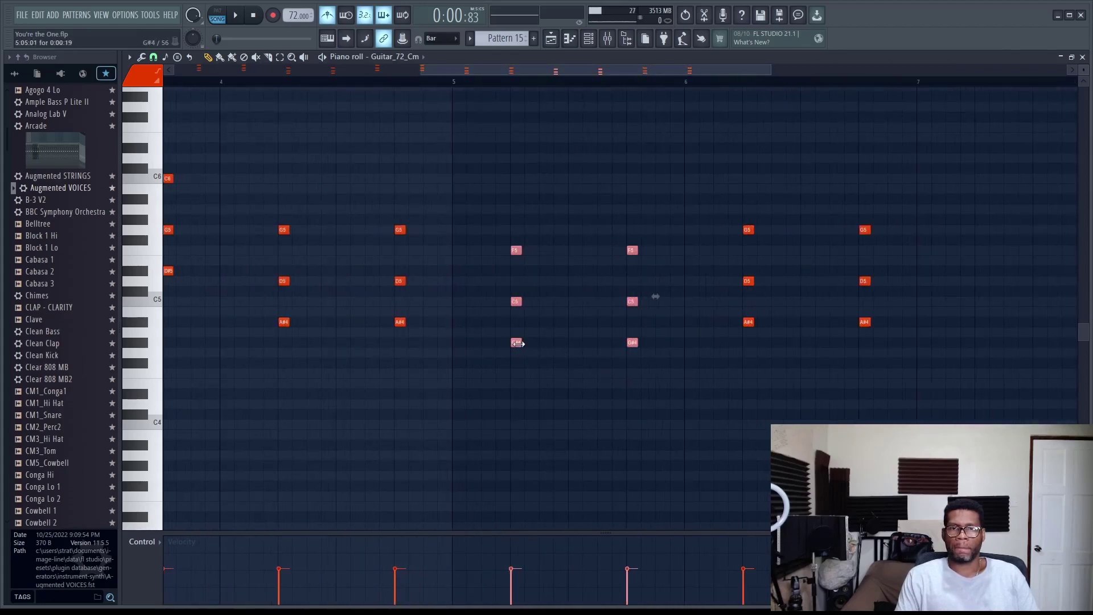
pyautogui.moveTo(516, 342); pyautogui.dragTo(978, 342)
pyautogui.scroll(3, 995, 312)
pyautogui.scroll(-5, 994, 307)
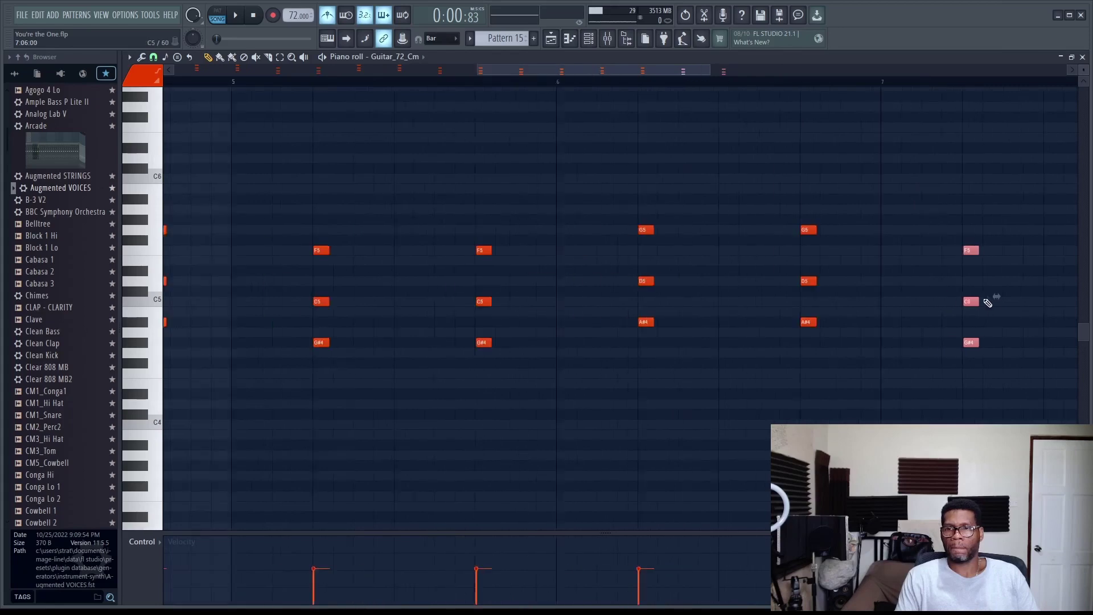
# Play back the guitar part into bar 8 to check how its chords sound with the other parts
pyautogui.press('space')
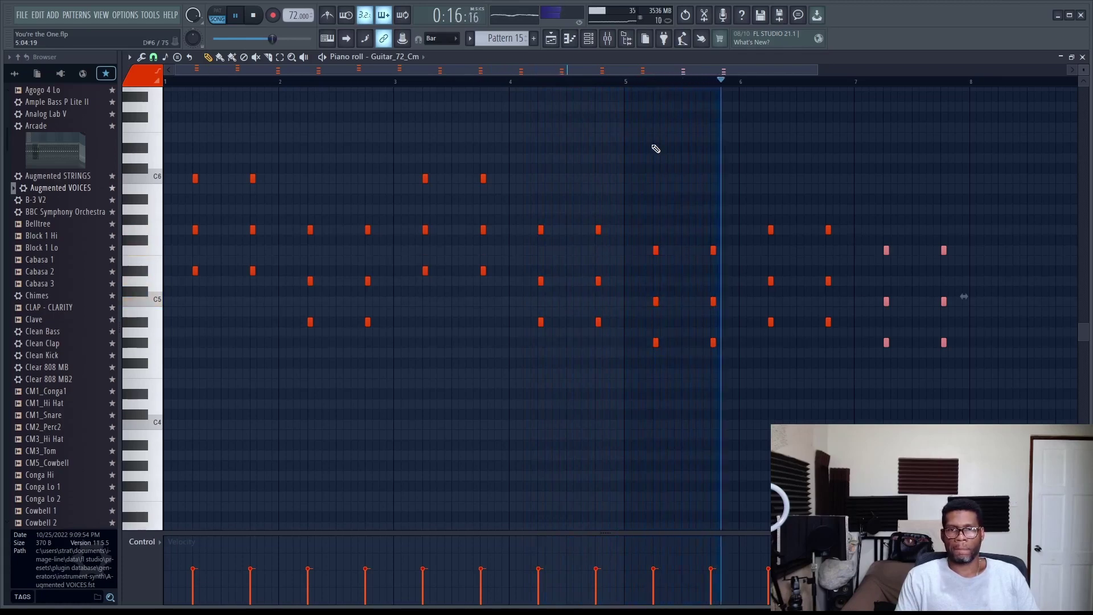
pyautogui.scroll(3, 803, 164)
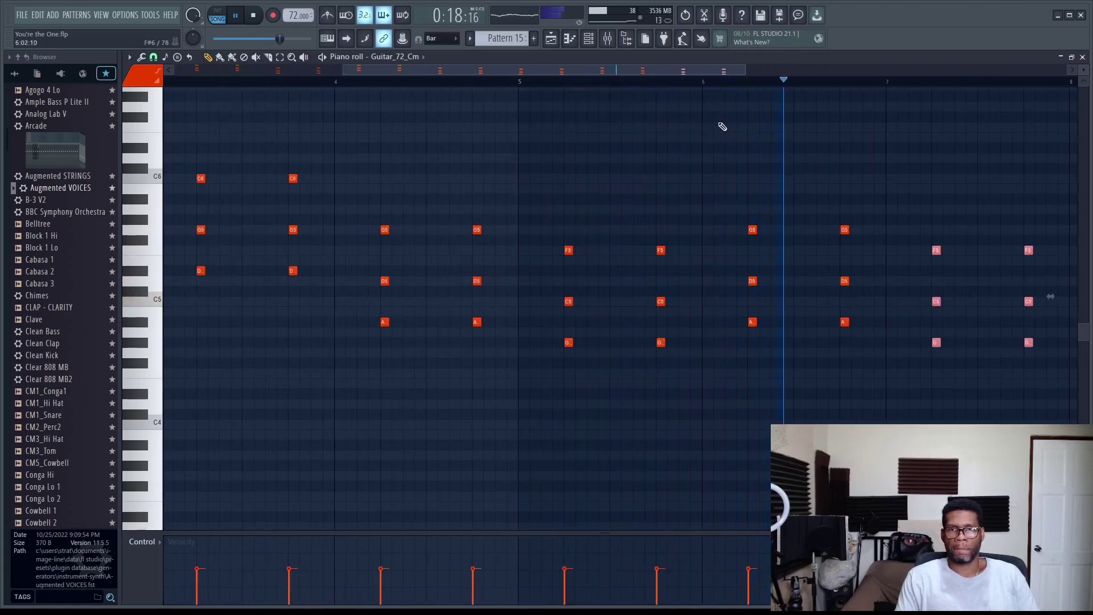
pyautogui.moveTo(708, 71); pyautogui.dragTo(816, 63)
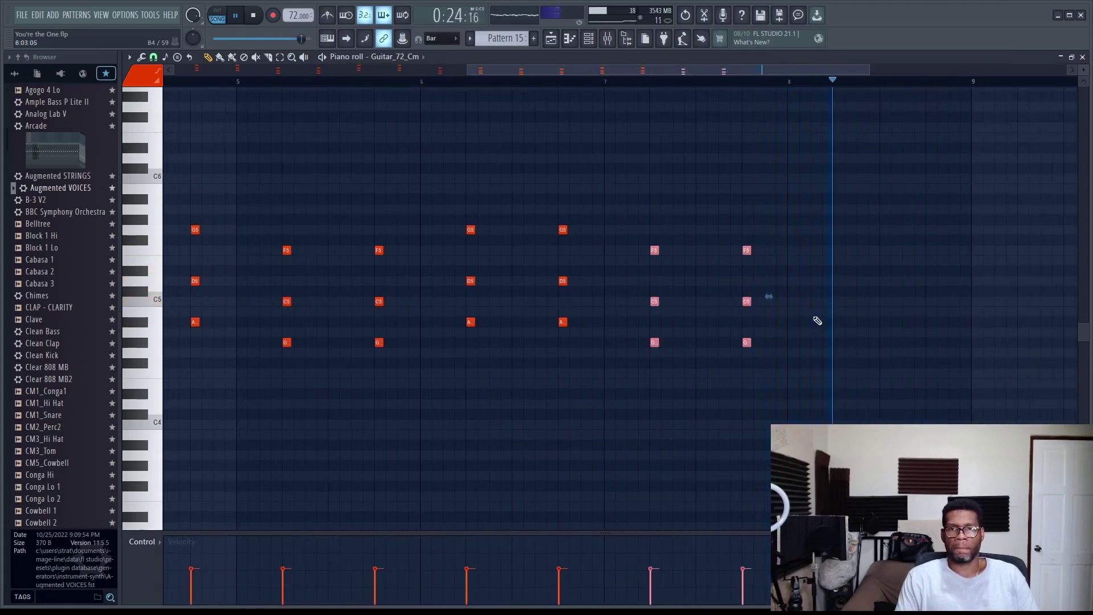
pyautogui.press('space')
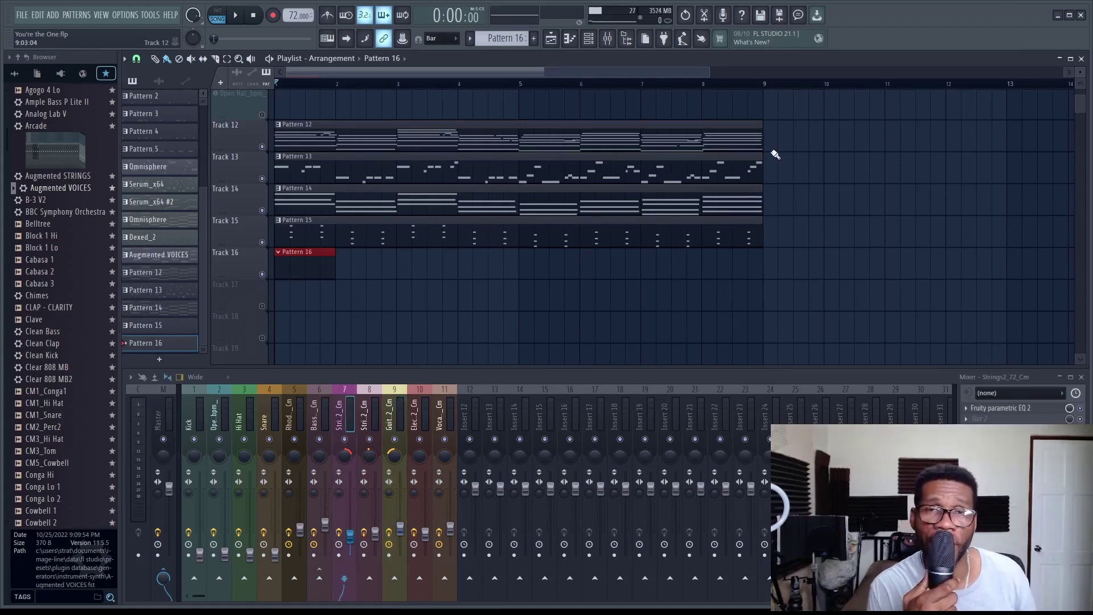
# Record the Strings2_72_Cm melody across bars 1-8 in Pattern 16
pyautogui.press('space')
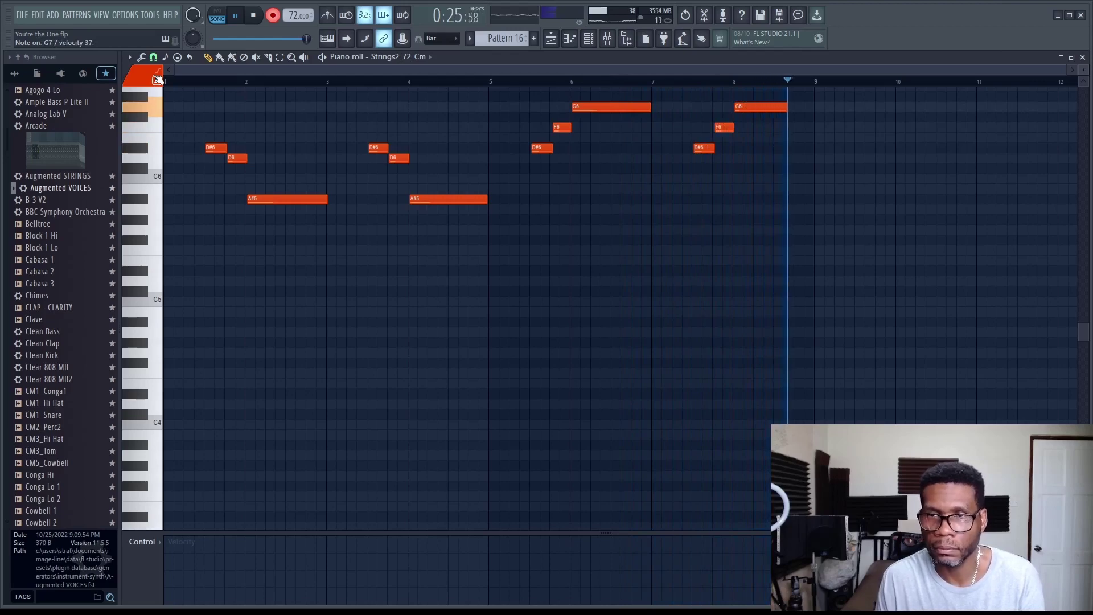
pyautogui.press('space')
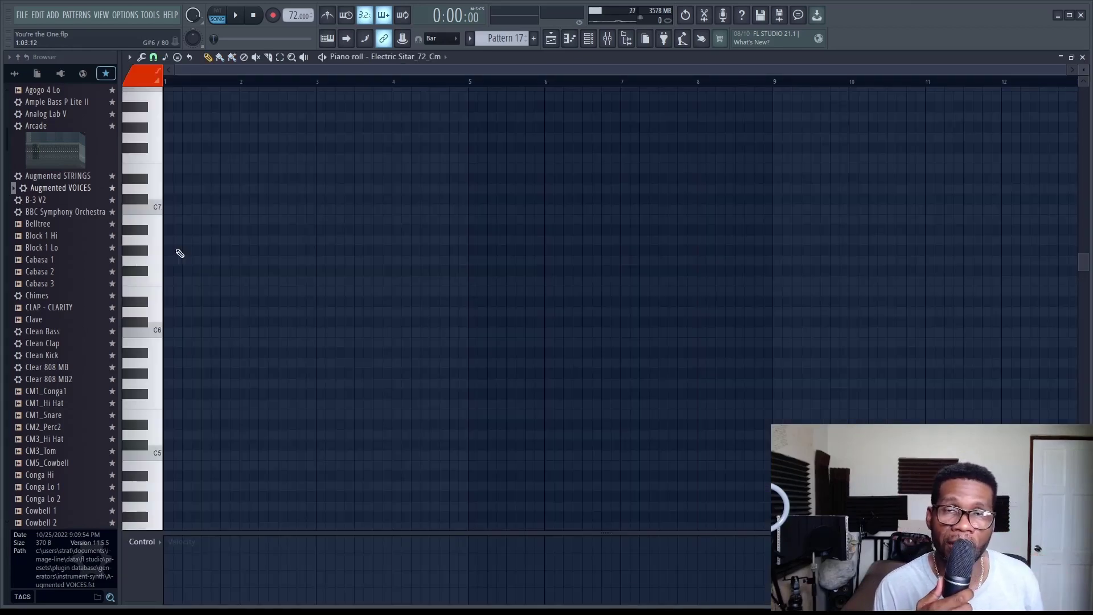
# Record the Electric Sitar_72_Cm line in Pattern 17 and the Vocals_72_Cm harmony in Pattern 18
pyautogui.scroll(1, 434, 131)
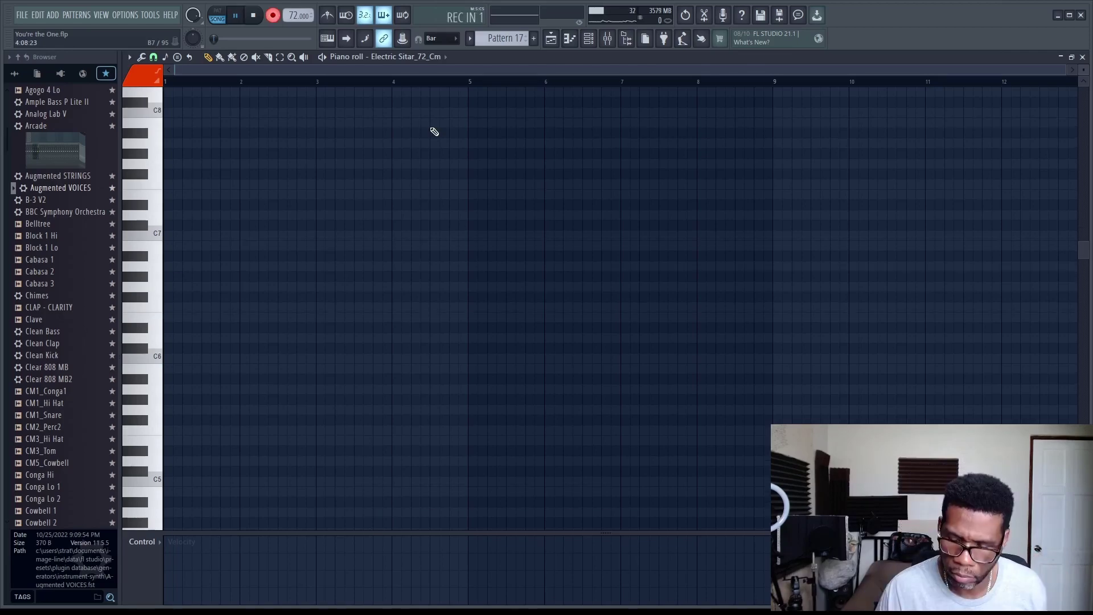
pyautogui.press('space')
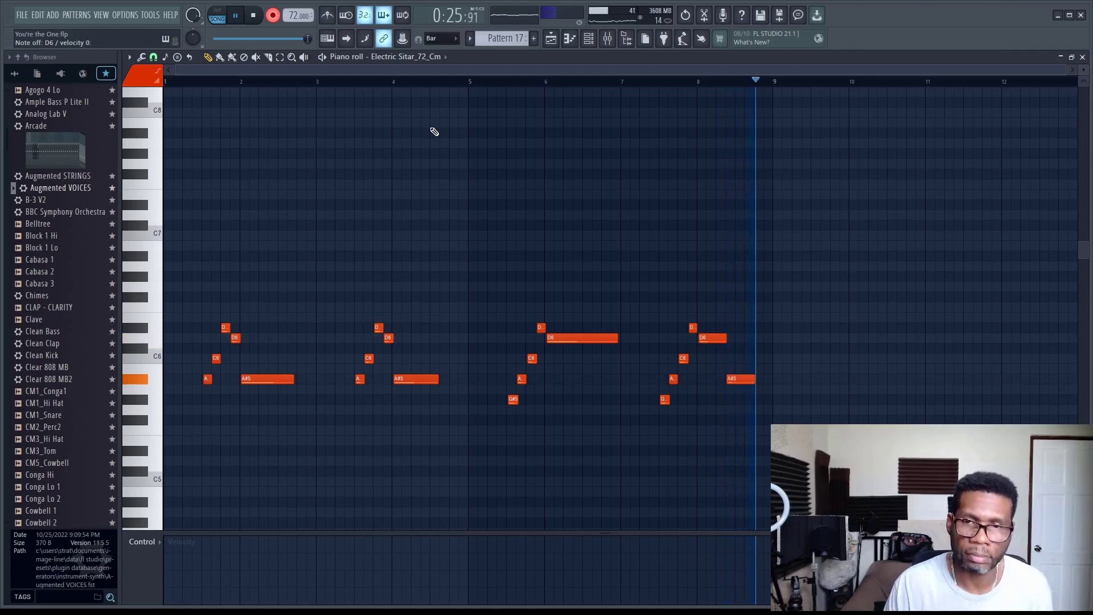
pyautogui.press('space')
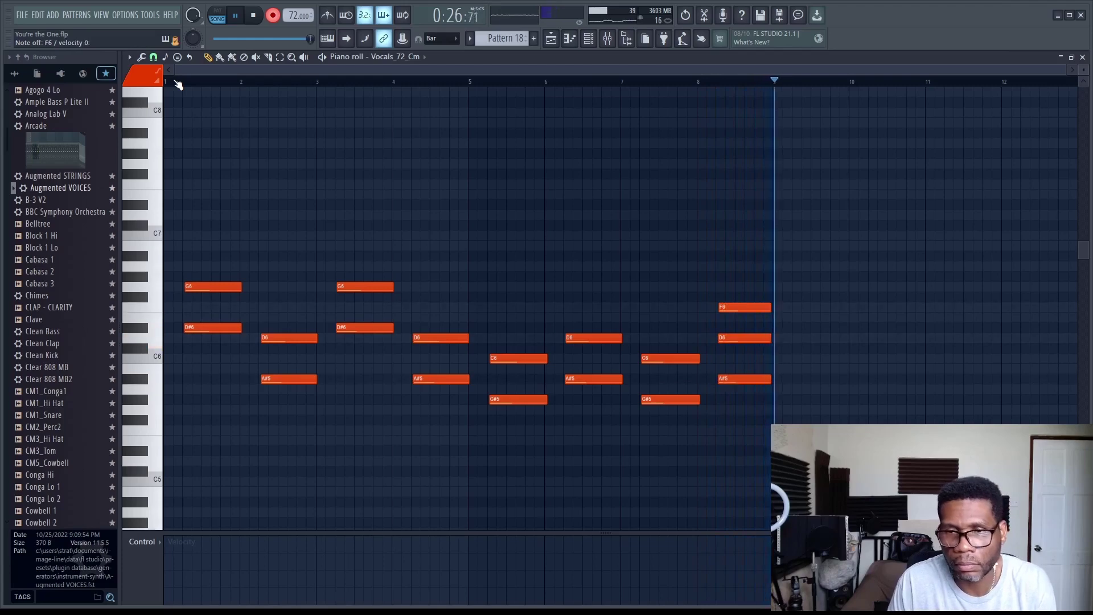
pyautogui.press('space')
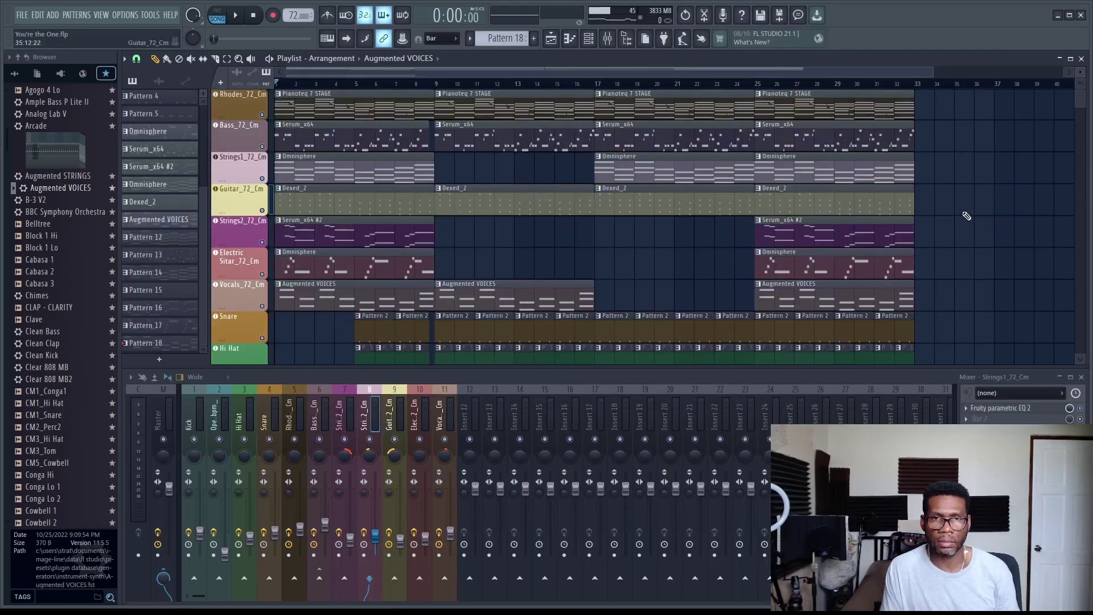
# Play the full arrangement through to the end of bar 32 while reviewing all instrument and drum tracks
pyautogui.press('space')
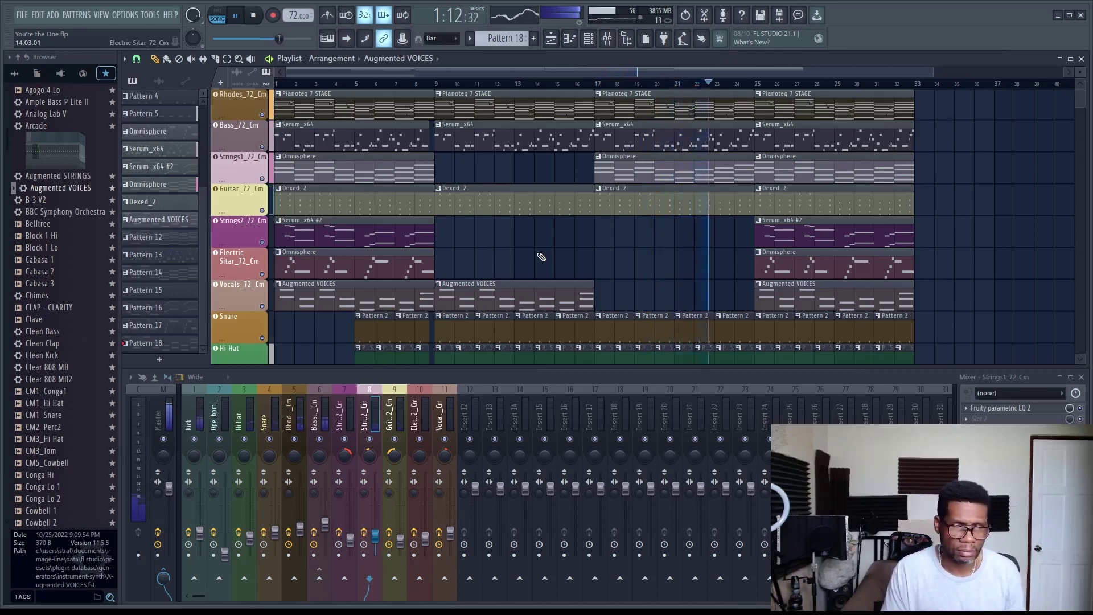
pyautogui.scroll(-3, 726, 279)
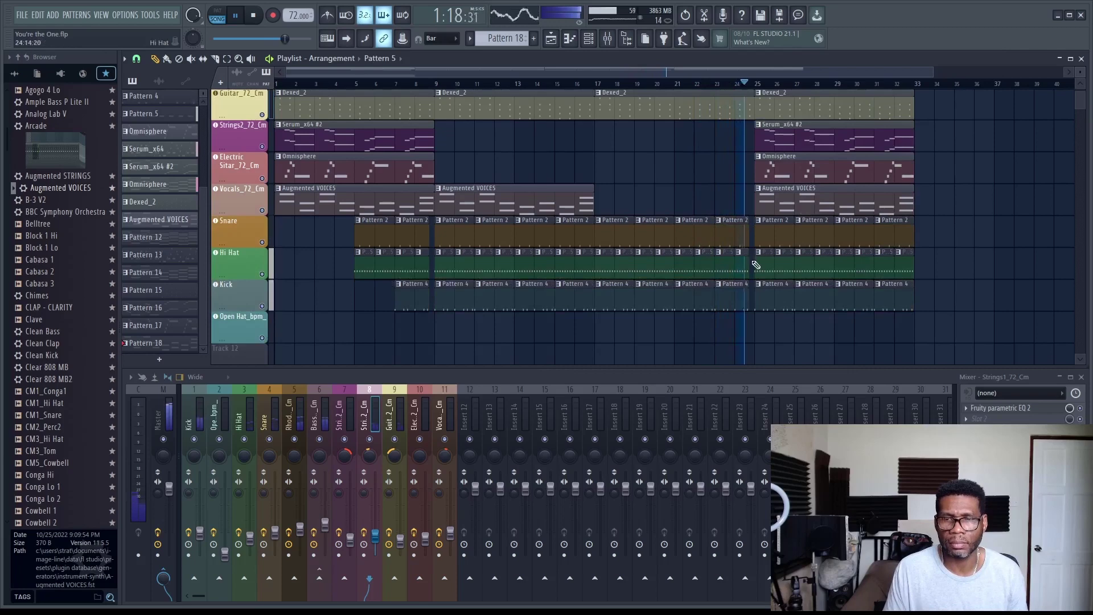
pyautogui.scroll(3, 755, 265)
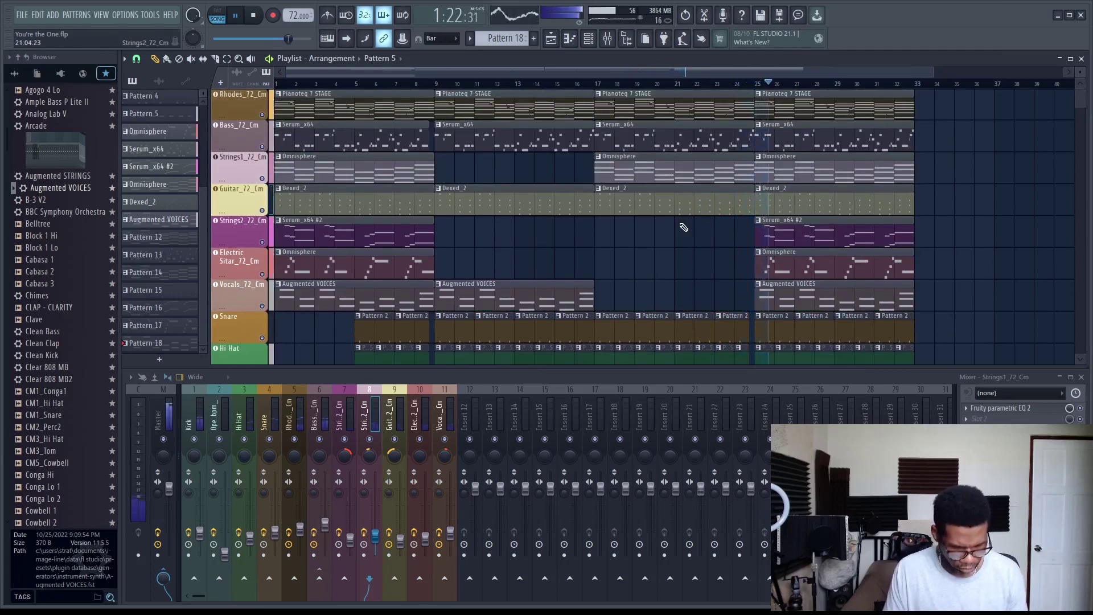
pyautogui.scroll(-2, 686, 226)
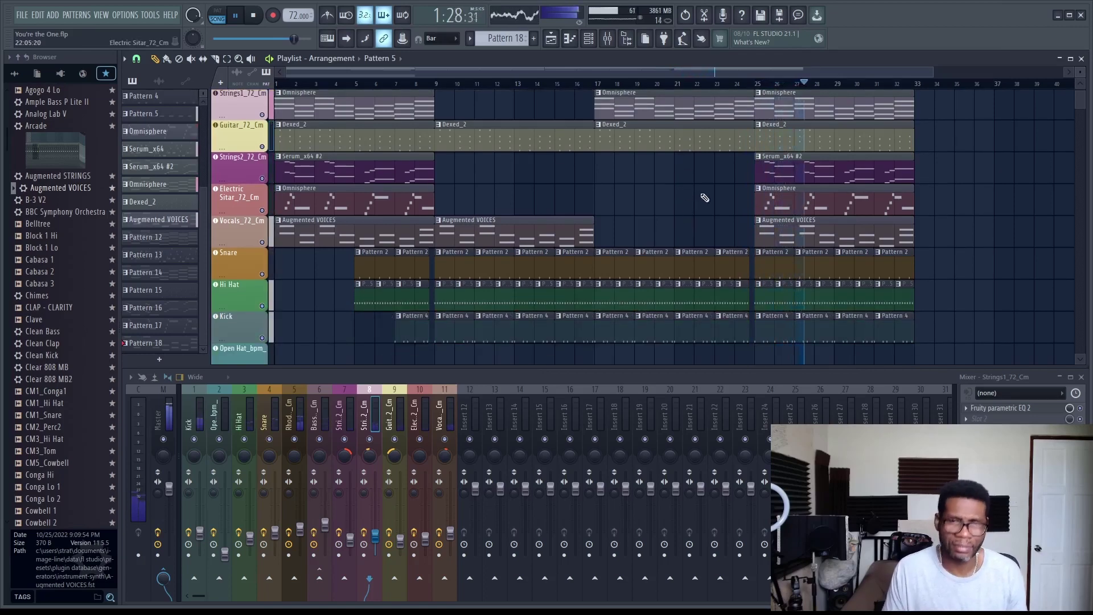
pyautogui.scroll(1, 679, 219)
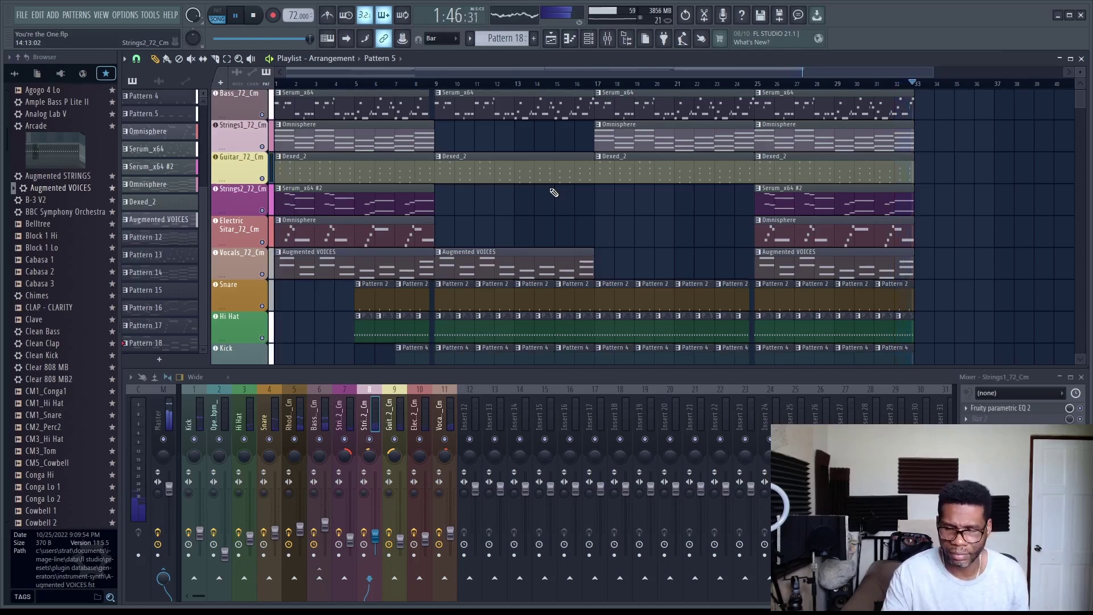
pyautogui.press('space')
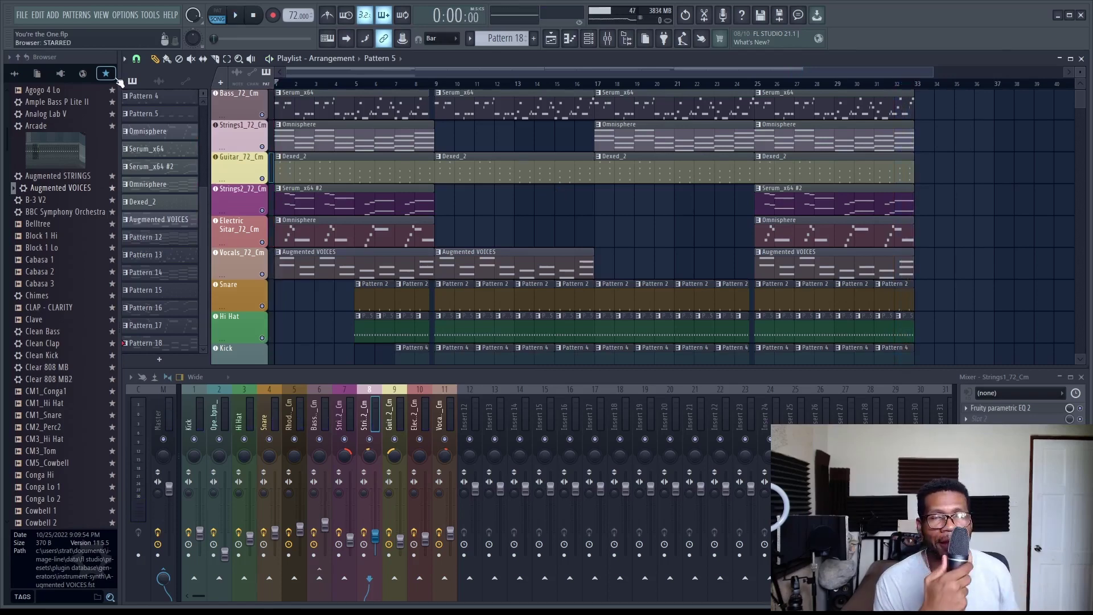